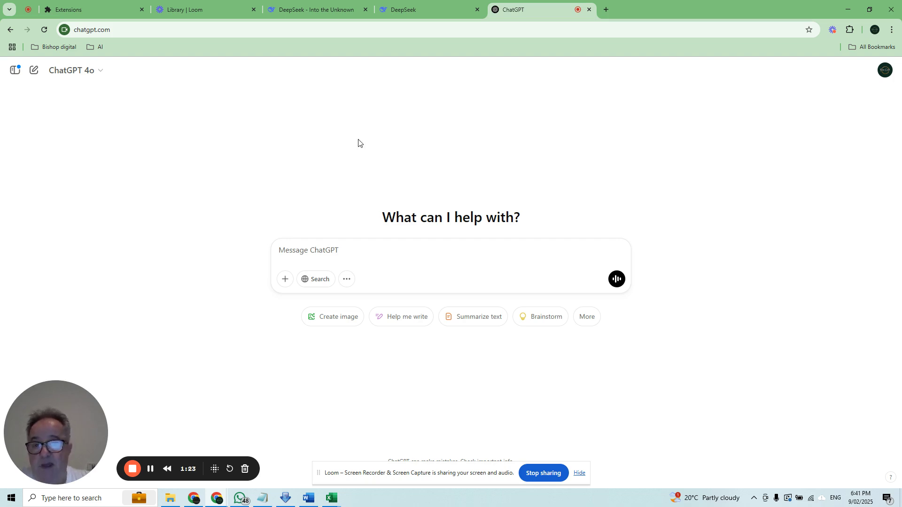
# Switch to the DeepSeek tab showing the empty new conversation with DeepThink (R1) on.
pyautogui.click(323, 6)
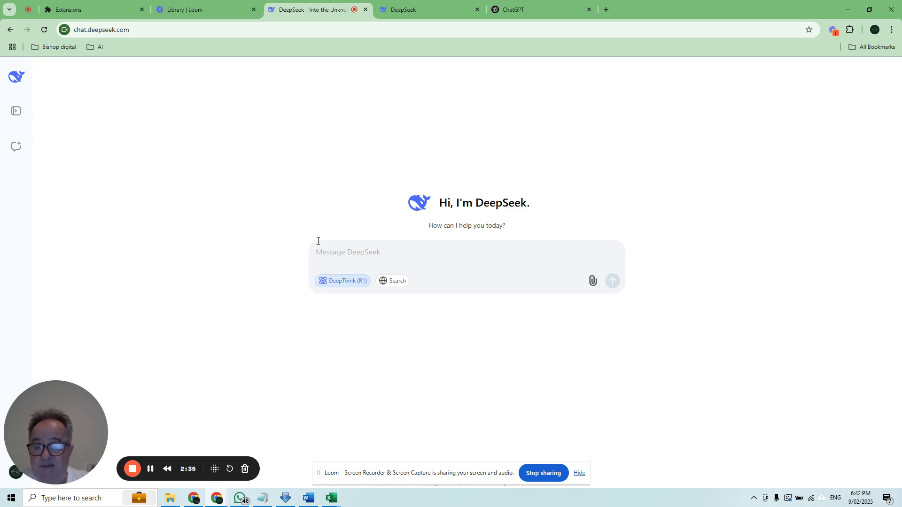
# Open the deepseek.com benchmark table, scroll to the Math rows, and select 'MATH-500 (EM)'.
pyautogui.click(427, 7)
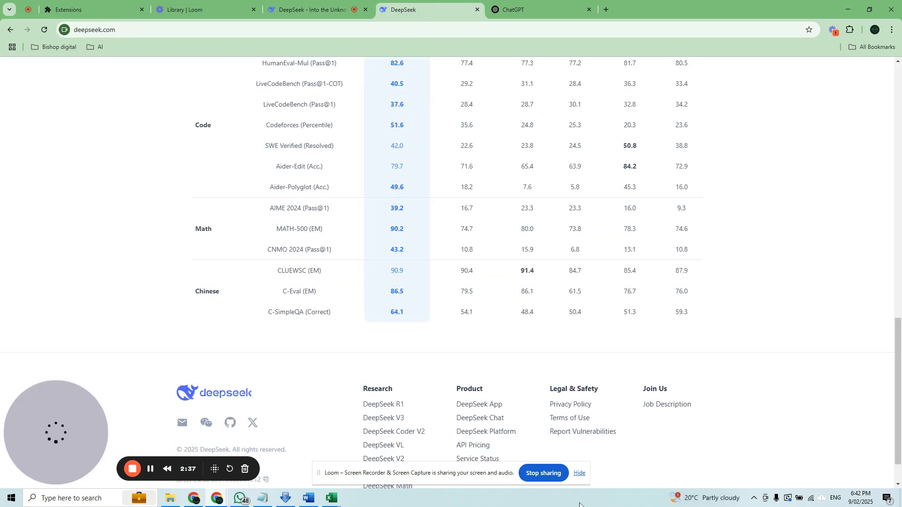
pyautogui.moveTo(898, 378); pyautogui.dragTo(900, 274)
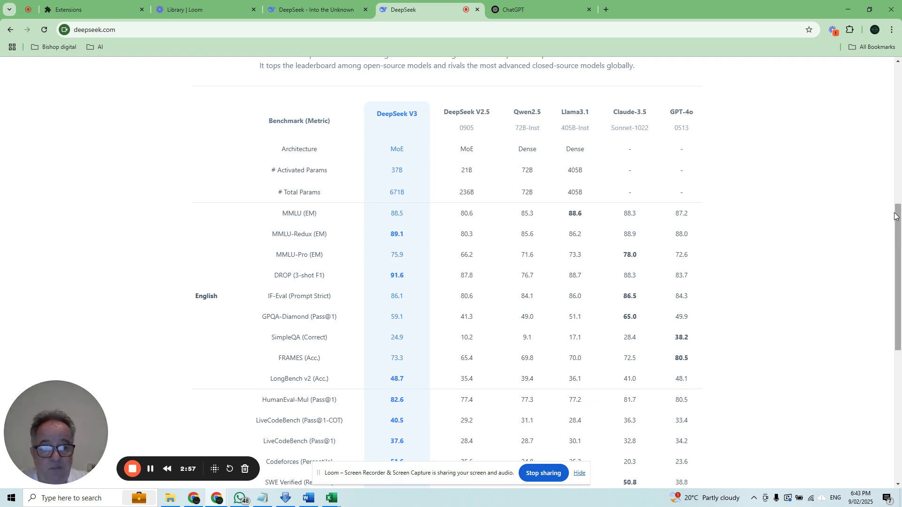
pyautogui.scroll(-5, 623, 339)
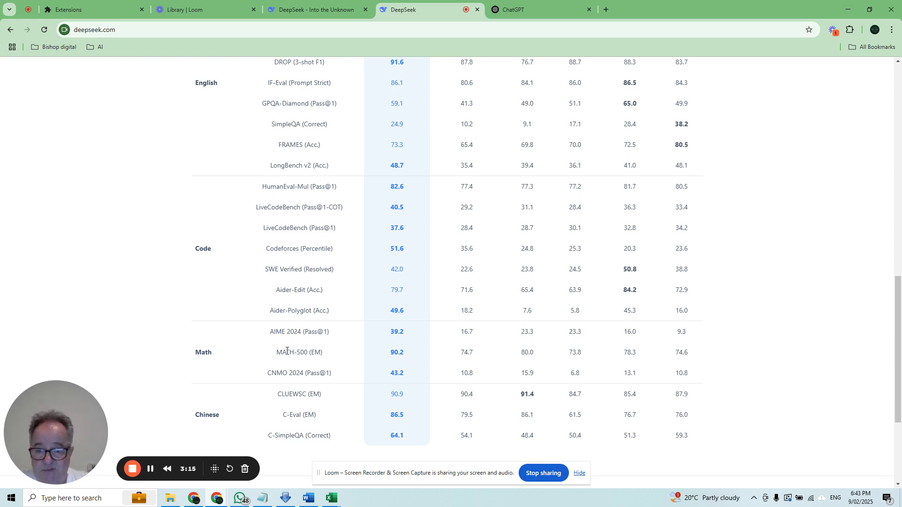
pyautogui.moveTo(276, 352); pyautogui.dragTo(322, 353)
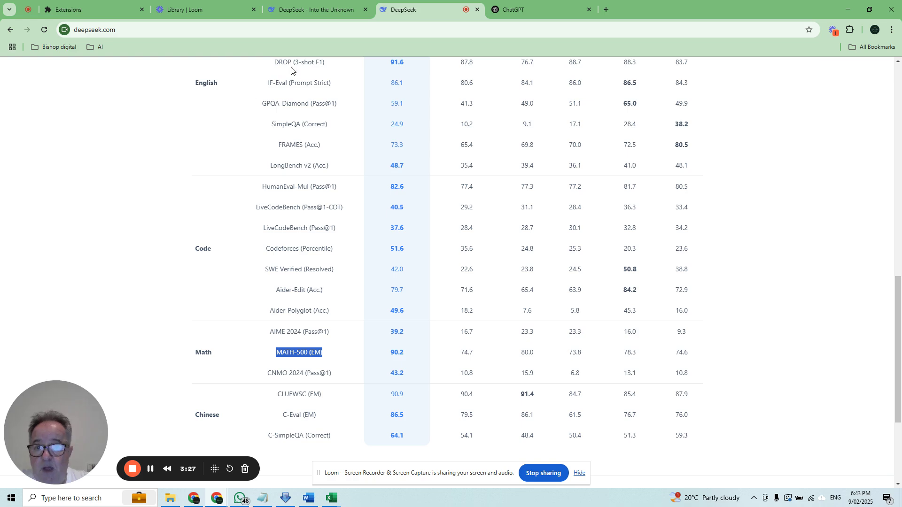
# Go back to the 'DeepSeek - Into the Unknown' chat start page.
pyautogui.click(332, 11)
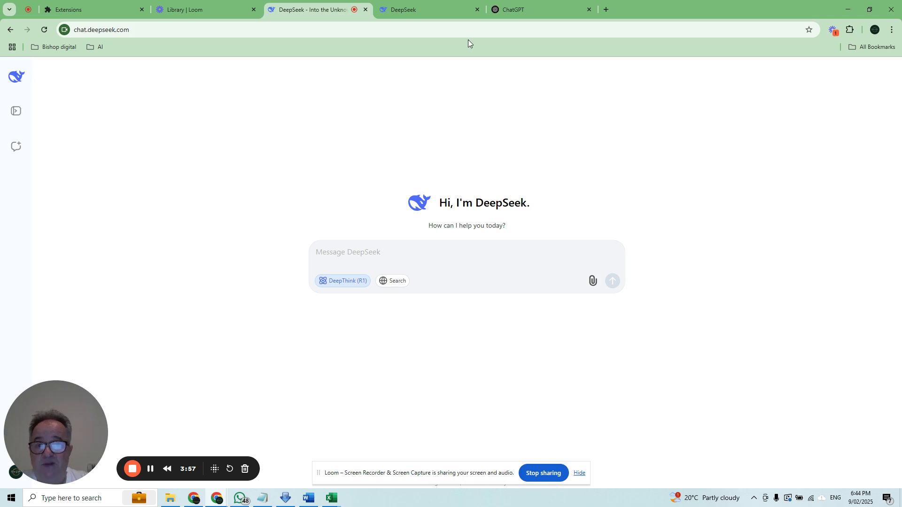
# Paste the saved multi linear regression prompt with five Quantity–Rate pairs into ChatGPT's message box.
pyautogui.click(531, 10)
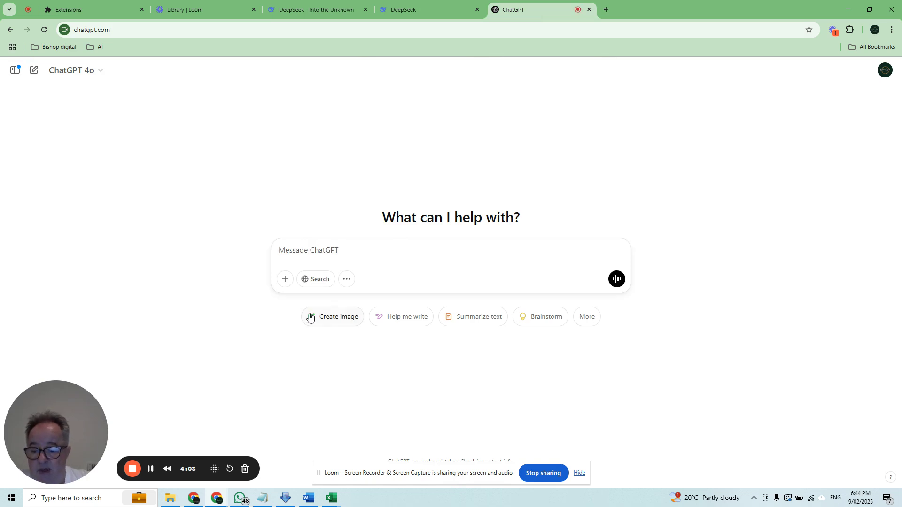
pyautogui.press('super+v')
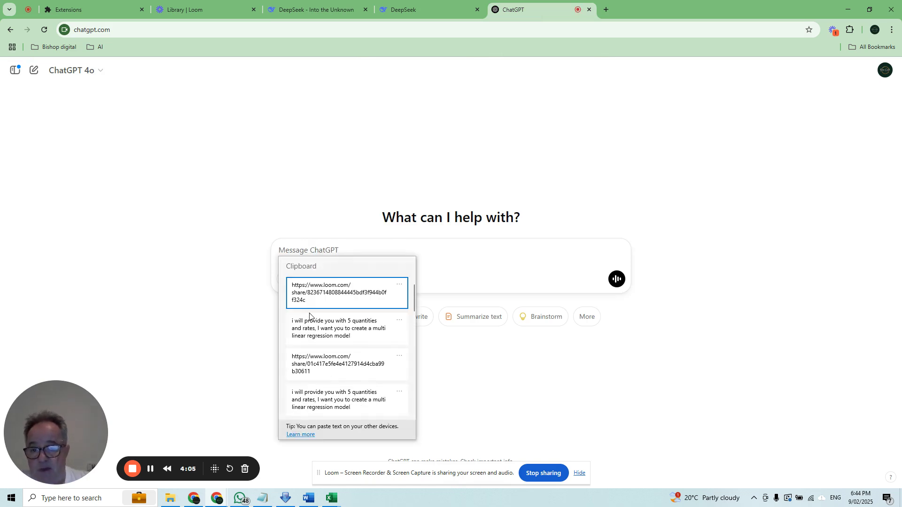
pyautogui.click(342, 330)
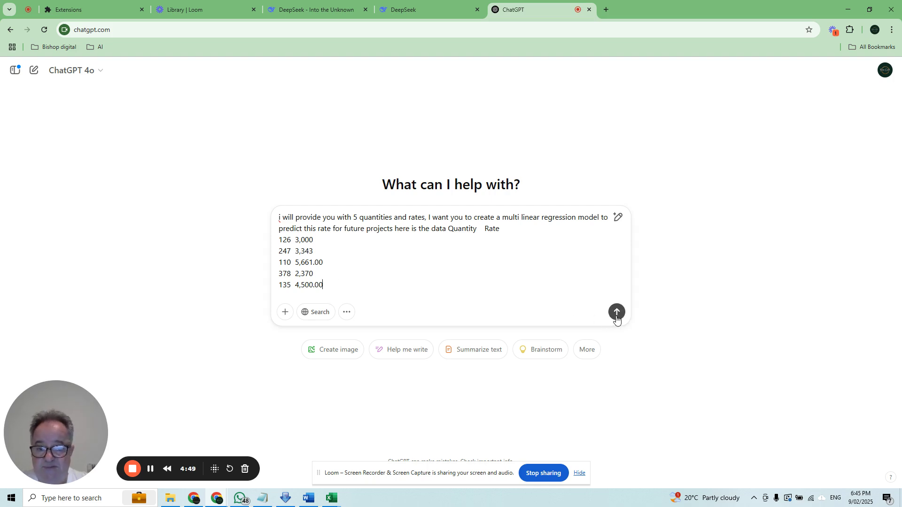
# Submit the drafted regression prompt to ChatGPT.
pyautogui.click(617, 312)
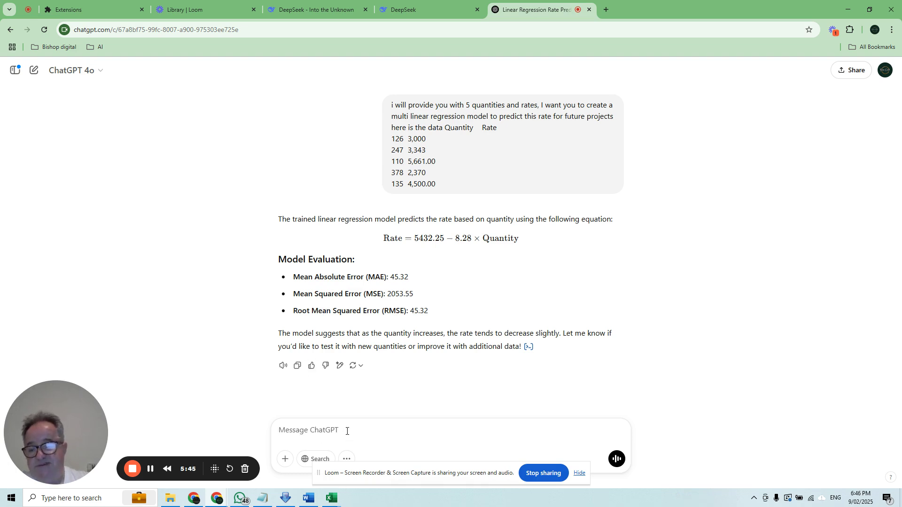
# Send a follow-up asking for a sample output assuming a quantity of 131, with typos corrected.
pyautogui.write('pl')
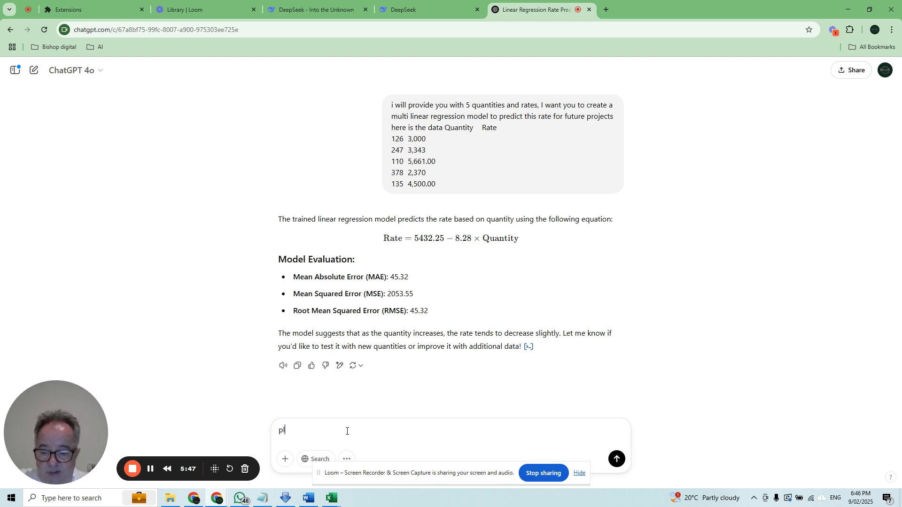
pyautogui.write('ease provide me witha')
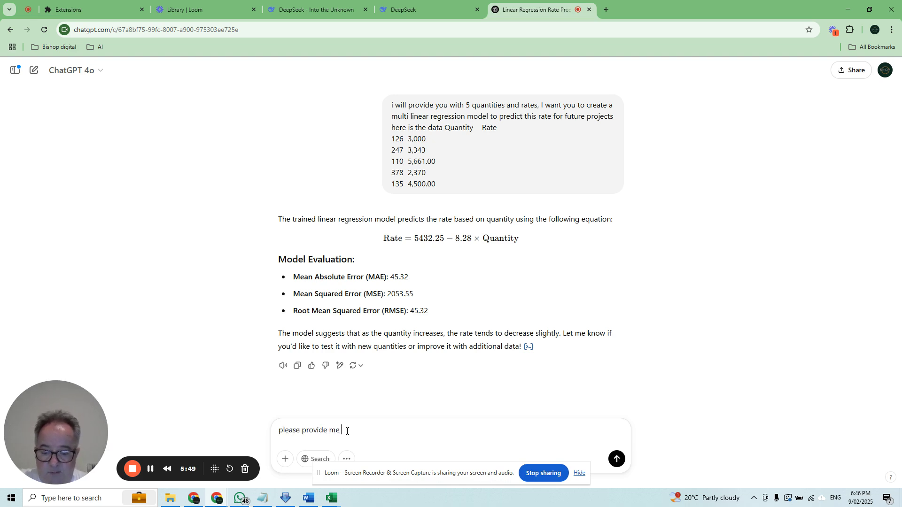
pyautogui.press('BackSpace')
pyautogui.press('BackSpace')
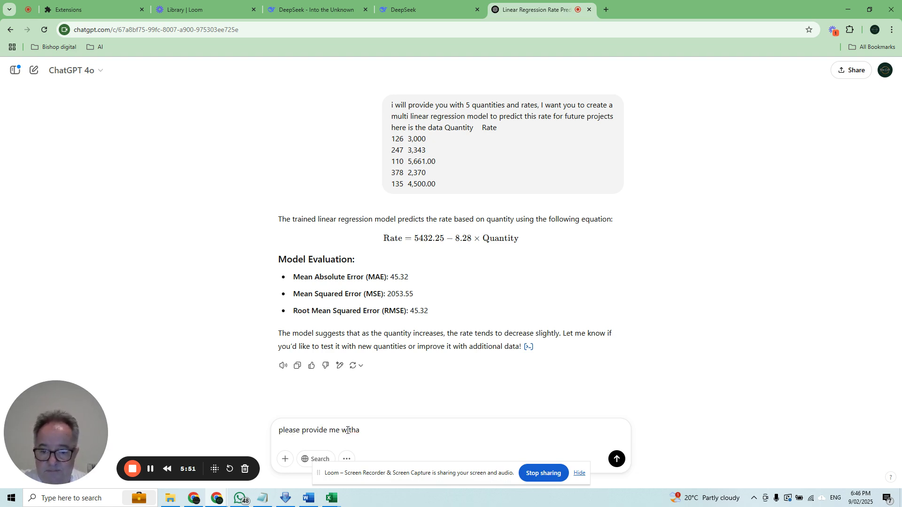
pyautogui.write('a smaple')
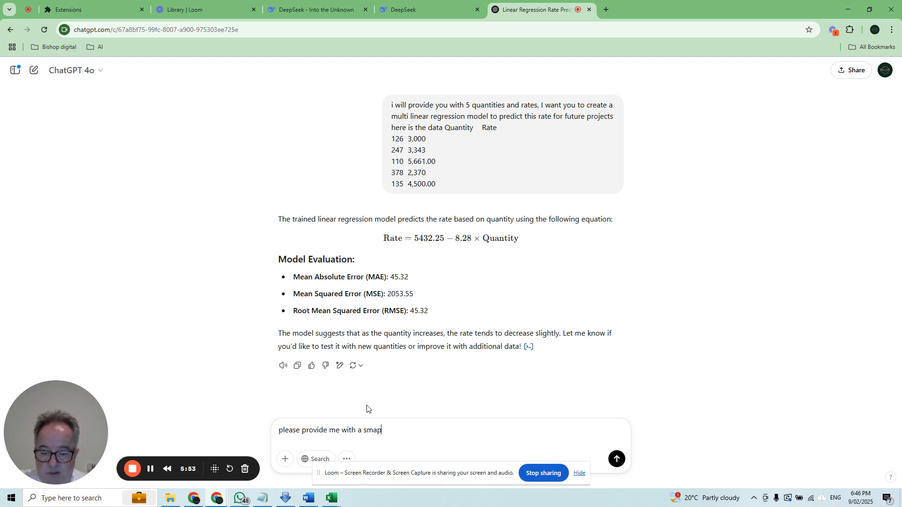
pyautogui.press('BackSpace')
pyautogui.press('BackSpace')
pyautogui.press('BackSpace')
pyautogui.press('BackSpace')
pyautogui.press('BackSpace')
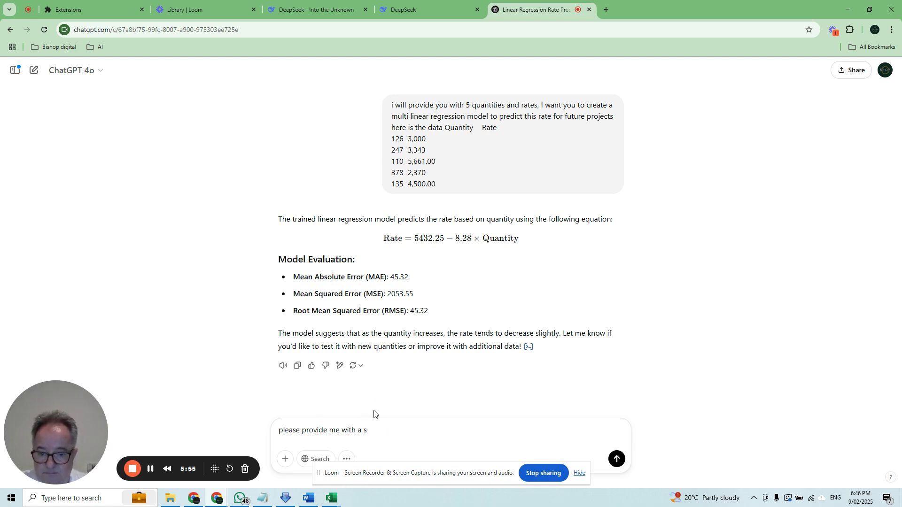
pyautogui.write('ample outpu')
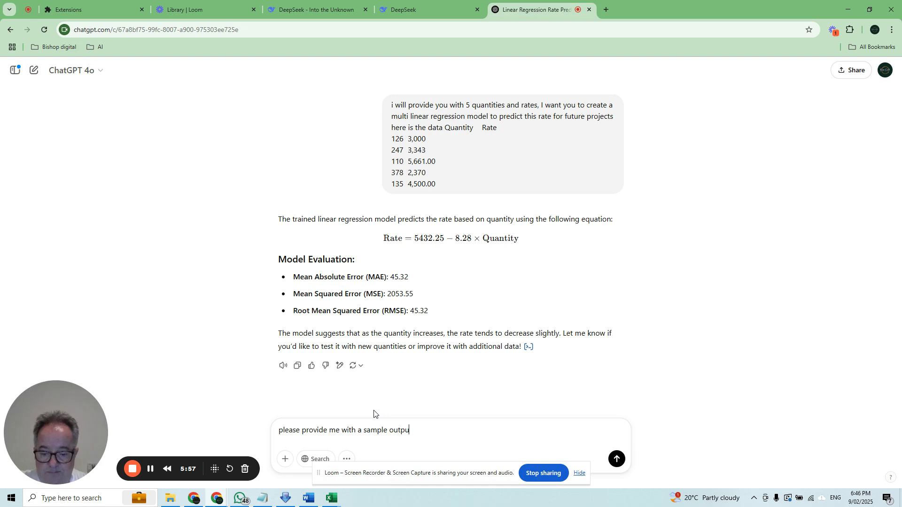
pyautogui.write('t assume i ')
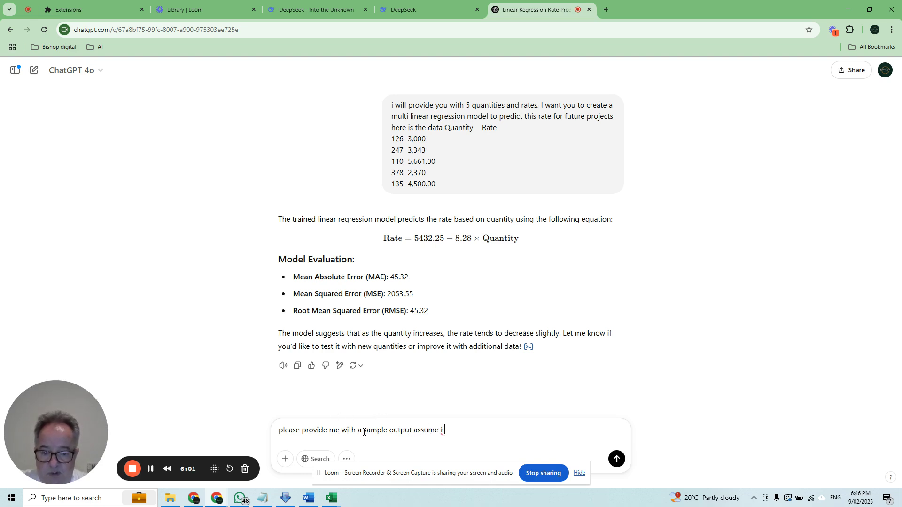
pyautogui.write('have a')
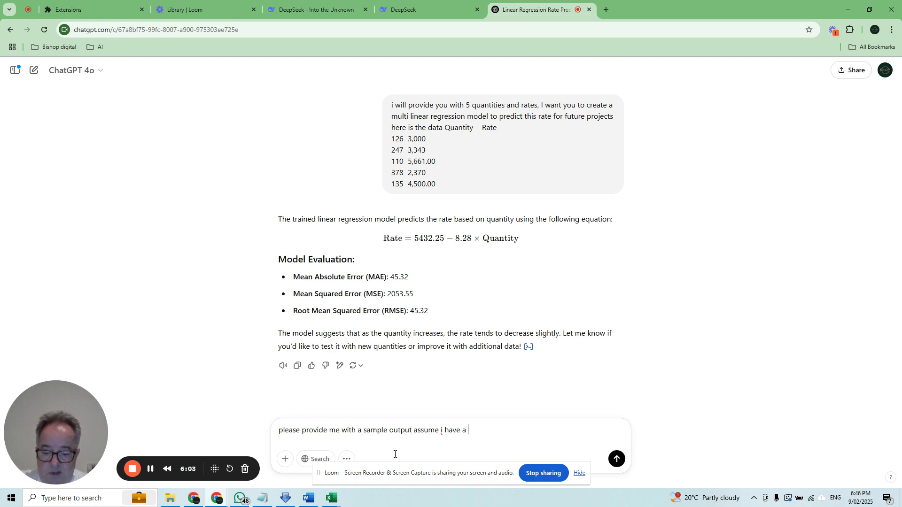
pyautogui.write(' quantoty')
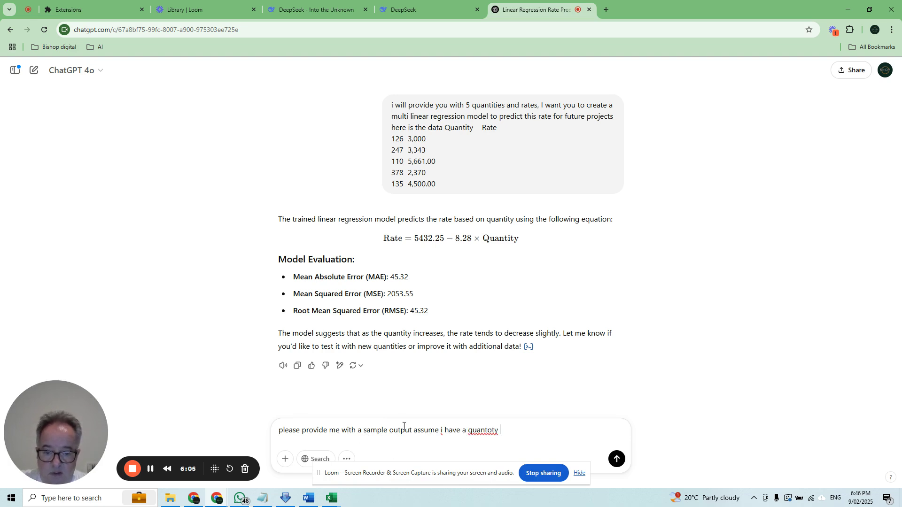
pyautogui.write(' of ')
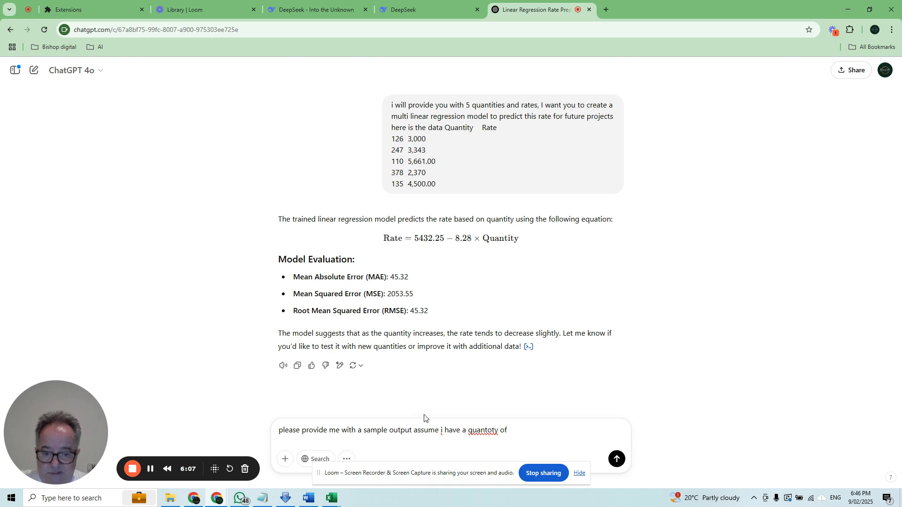
pyautogui.write('131 No')
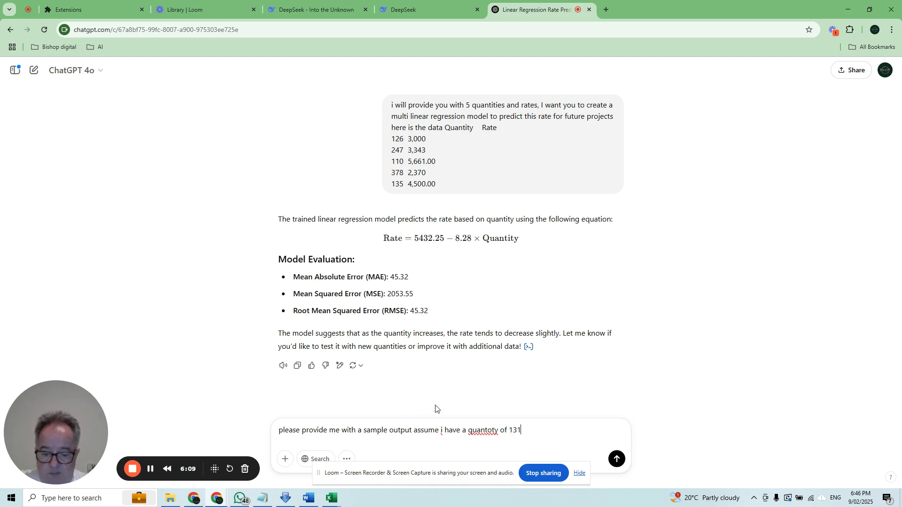
pyautogui.rightClick(478, 430)
pyautogui.click(508, 254)
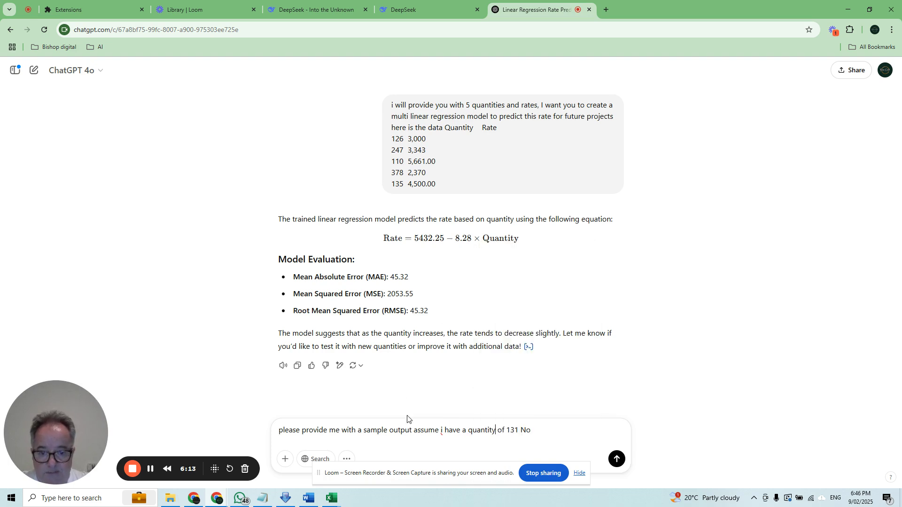
pyautogui.click(616, 459)
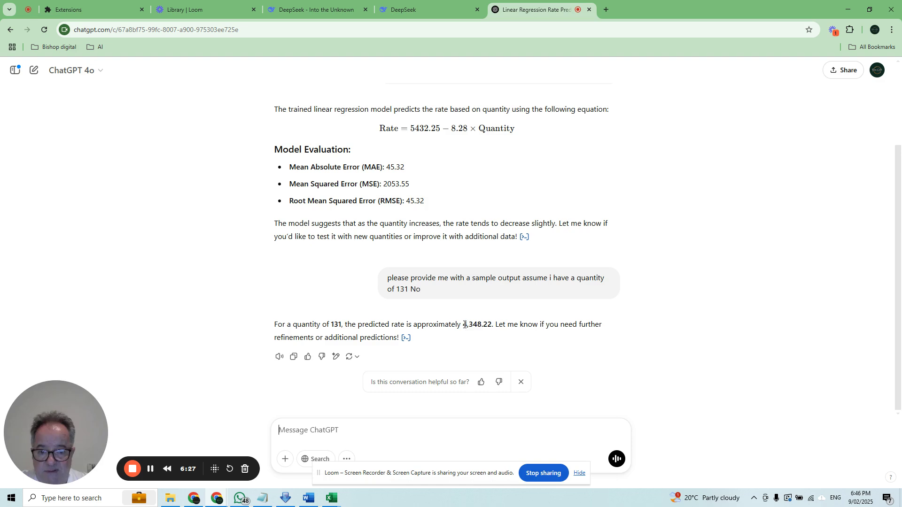
pyautogui.moveTo(463, 324); pyautogui.dragTo(491, 324)
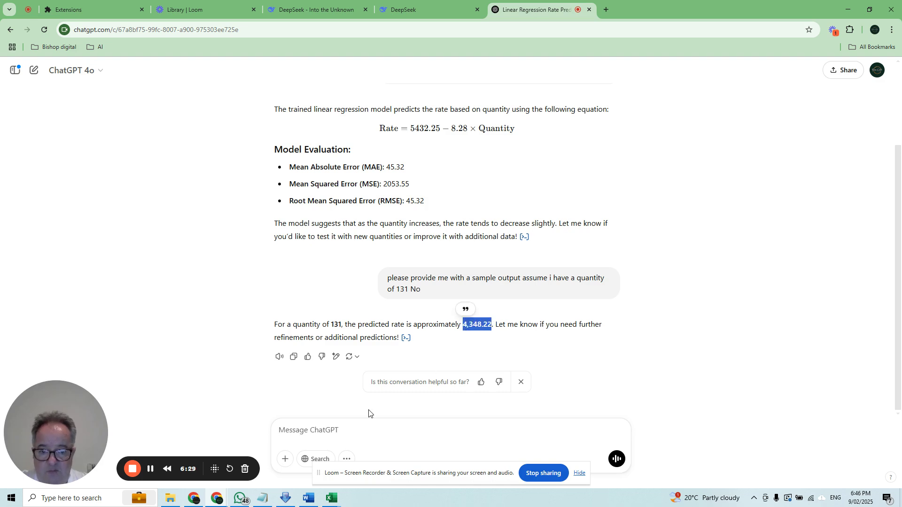
pyautogui.click(339, 429)
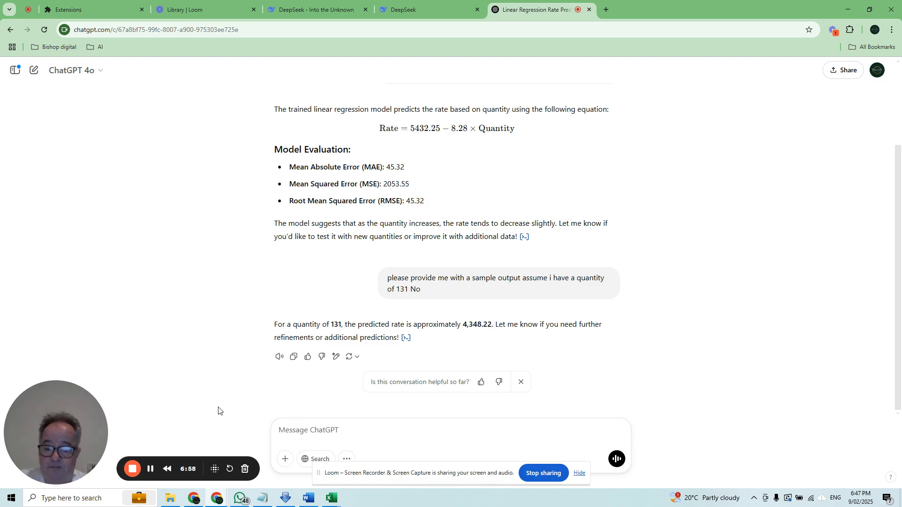
# Type the question 'what is the r2 of this equation' into the message box.
pyautogui.write('hat w')
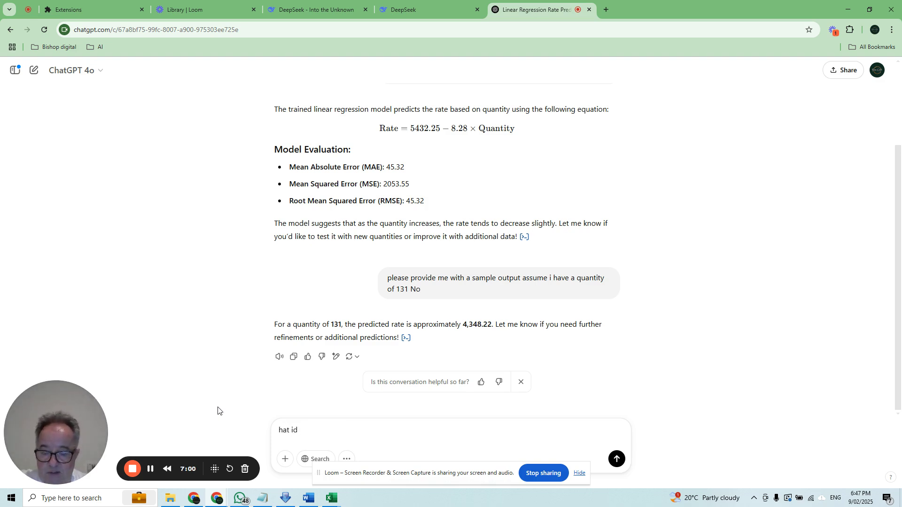
pyautogui.press('BackSpace')
pyautogui.press('BackSpace')
pyautogui.press('BackSpace')
pyautogui.press('BackSpace')
pyautogui.press('BackSpace')
pyautogui.write('wh')
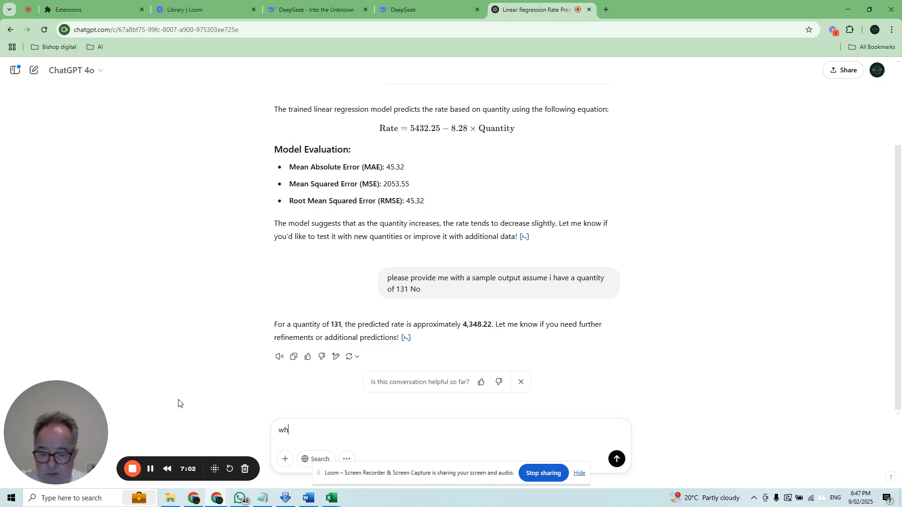
pyautogui.write('at is ')
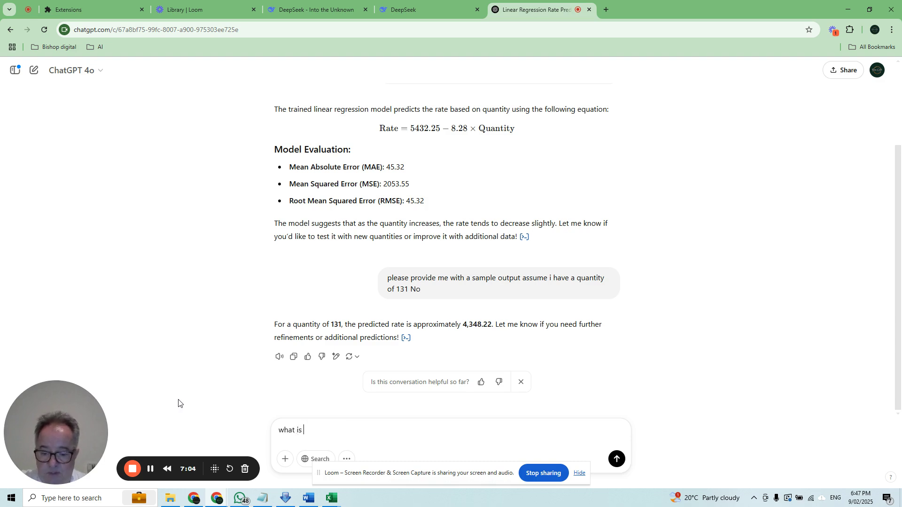
pyautogui.write('the ')
pyautogui.write('r2 ')
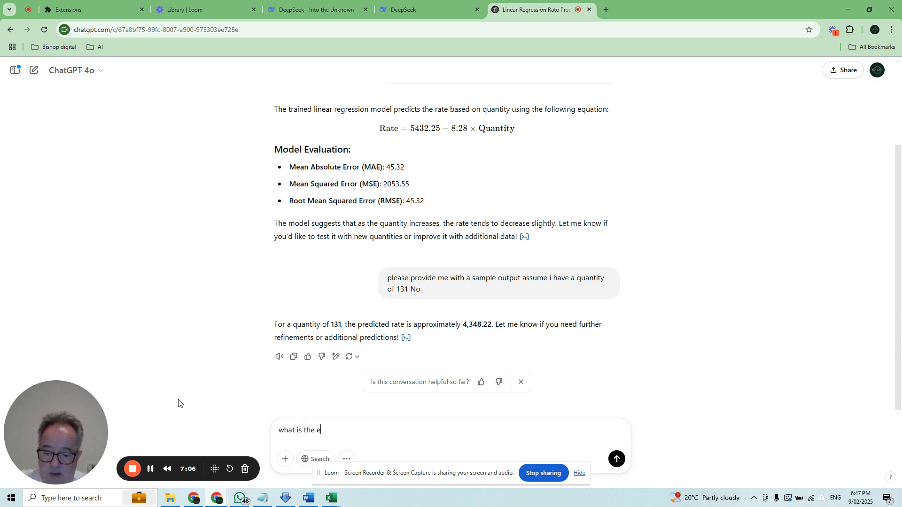
pyautogui.write('of t')
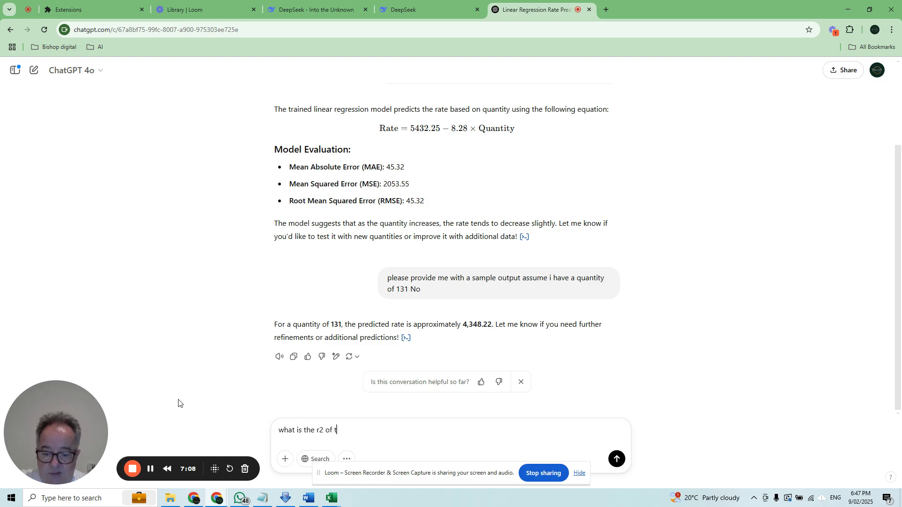
pyautogui.write('his equation')
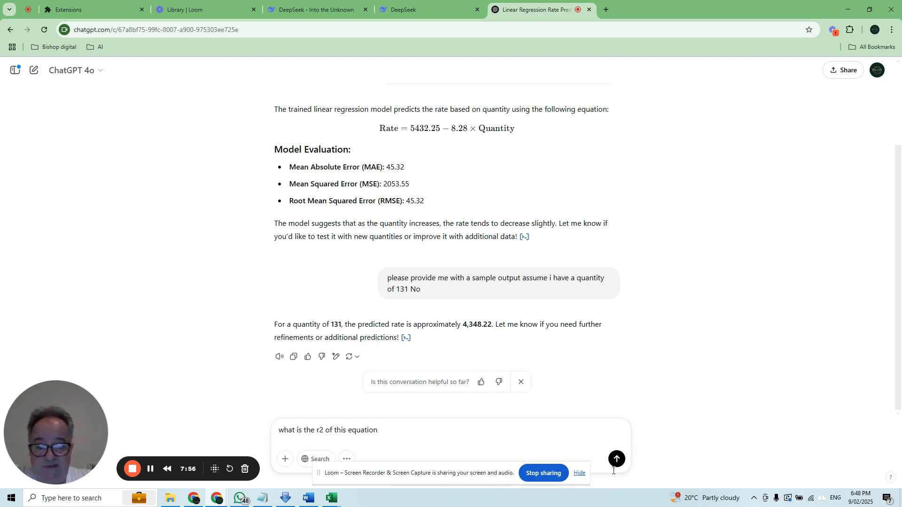
# Send the R² question, then ask ChatGPT to retry calculating the dataset's R².
pyautogui.press('Return')
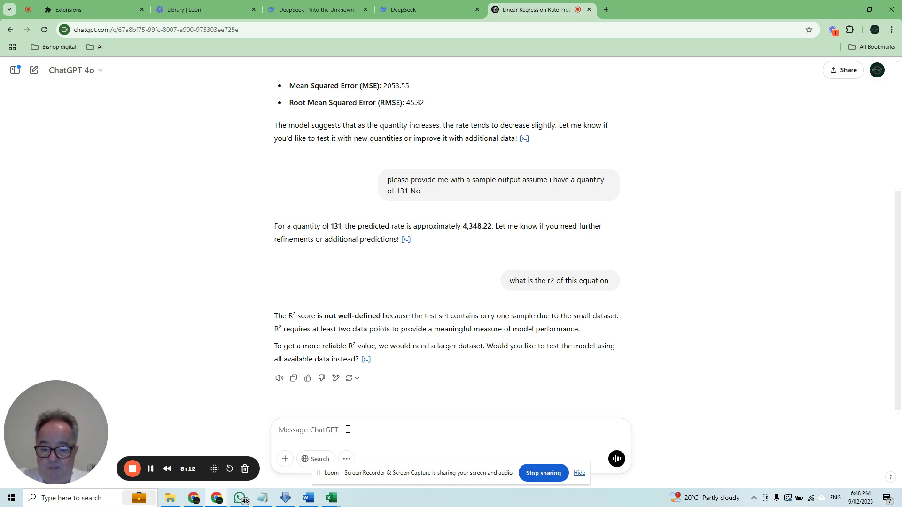
pyautogui.write('please retry ')
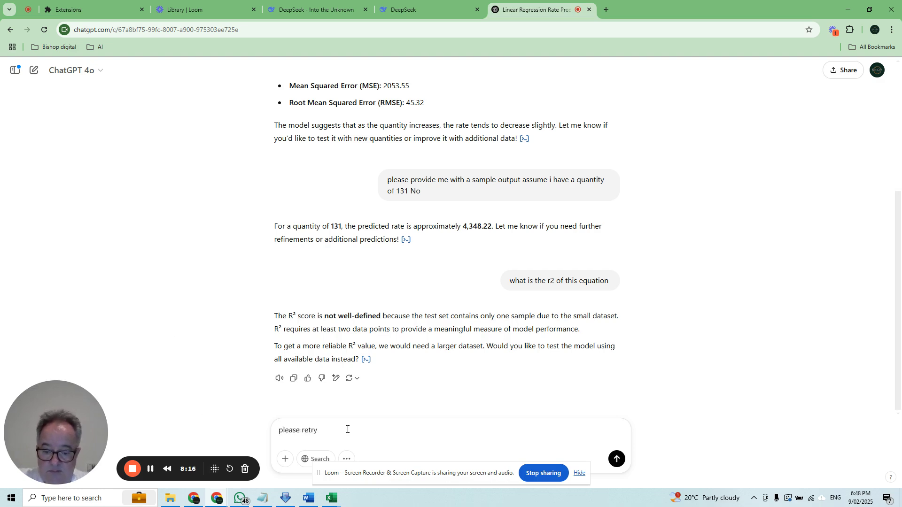
pyautogui.write('to calcula')
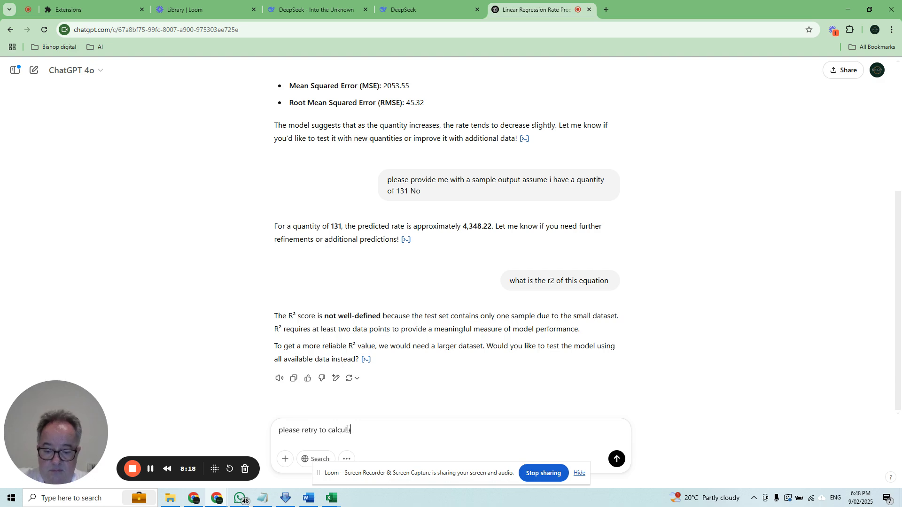
pyautogui.write('te the r')
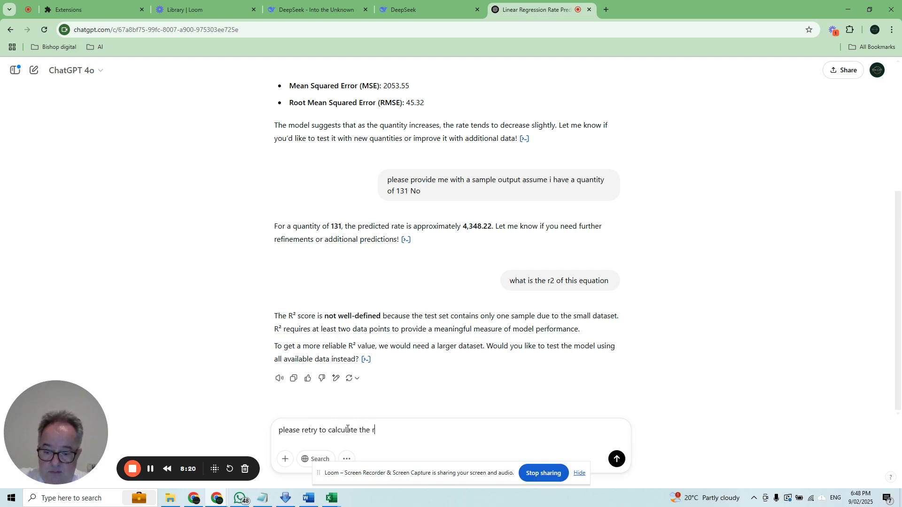
pyautogui.write('2 of the dataset')
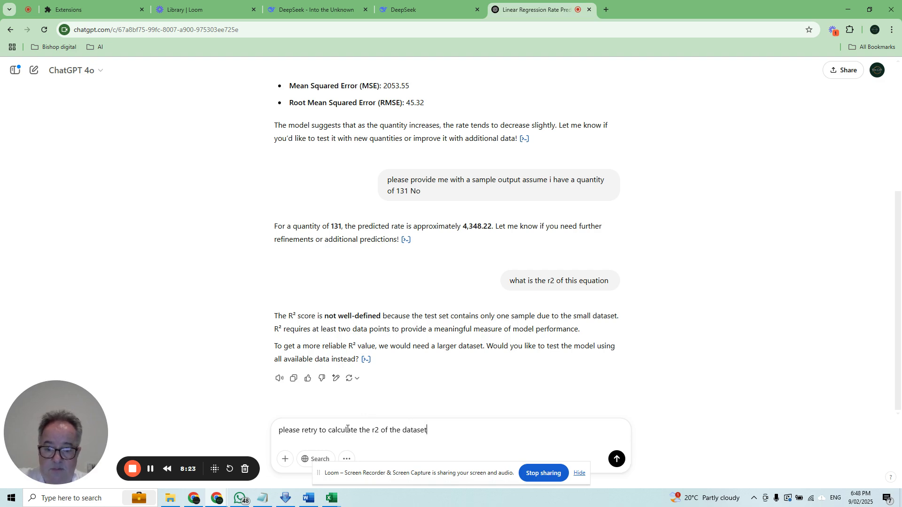
pyautogui.press('Return')
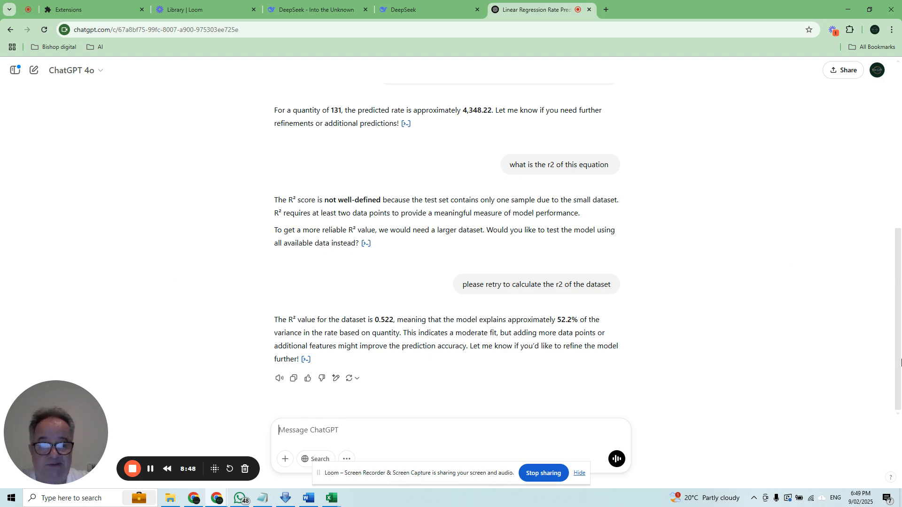
# Scroll up to the original five-pair prompt and the fitted Rate = 5432.25 − 8.28 × Quantity model.
pyautogui.tripleClick(898, 287)
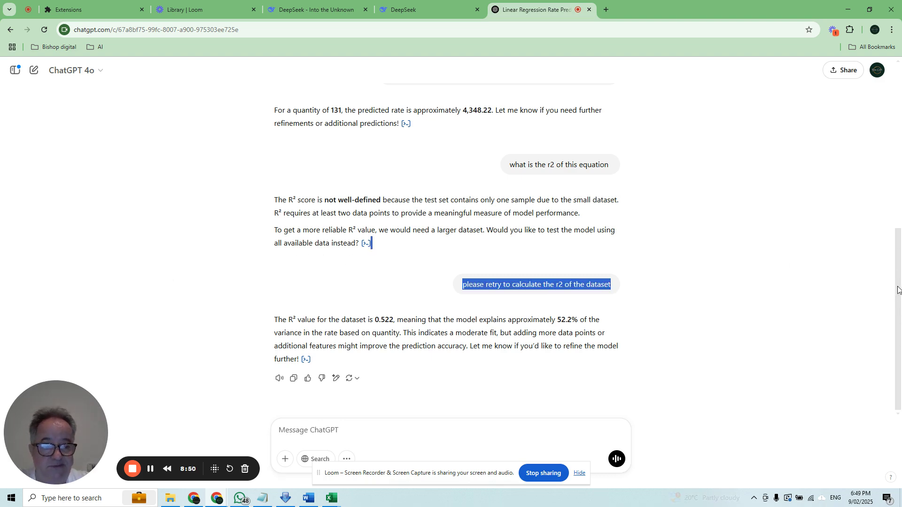
pyautogui.scroll(4, 897, 235)
pyautogui.scroll(3, 895, 183)
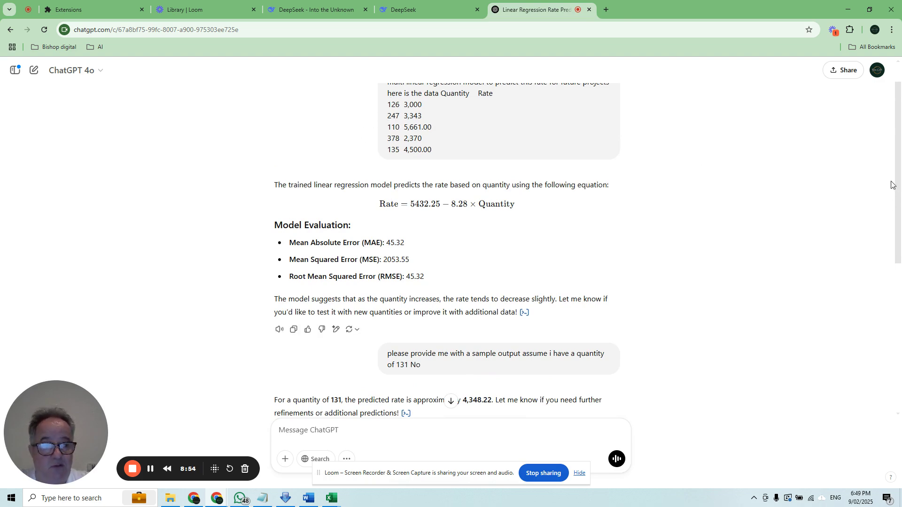
pyautogui.scroll(-6, 897, 181)
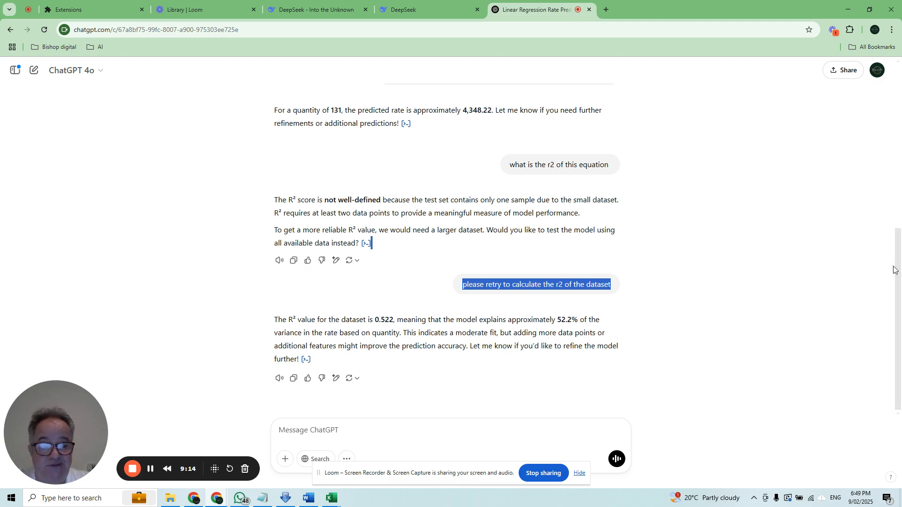
pyautogui.moveTo(897, 275); pyautogui.dragTo(900, 85)
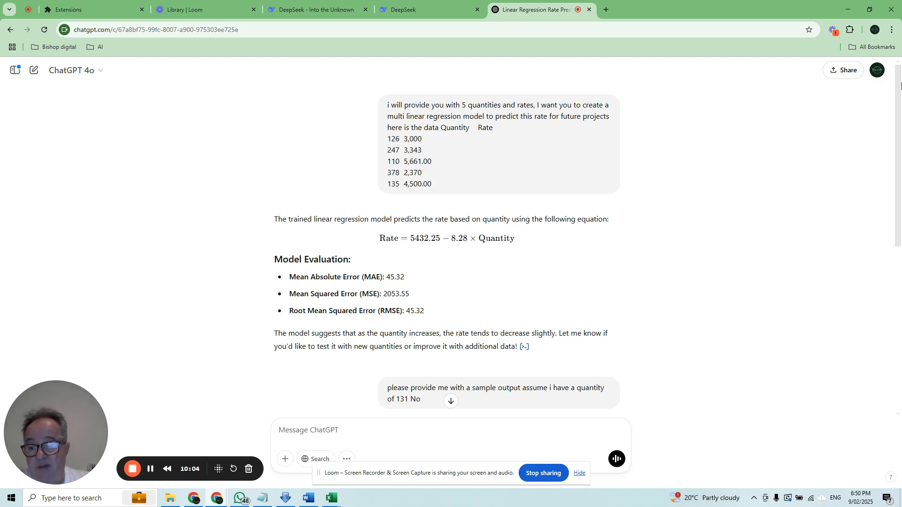
# Scroll down to the final answer reporting a dataset R² of 0.522.
pyautogui.moveTo(901, 85); pyautogui.dragTo(885, 175)
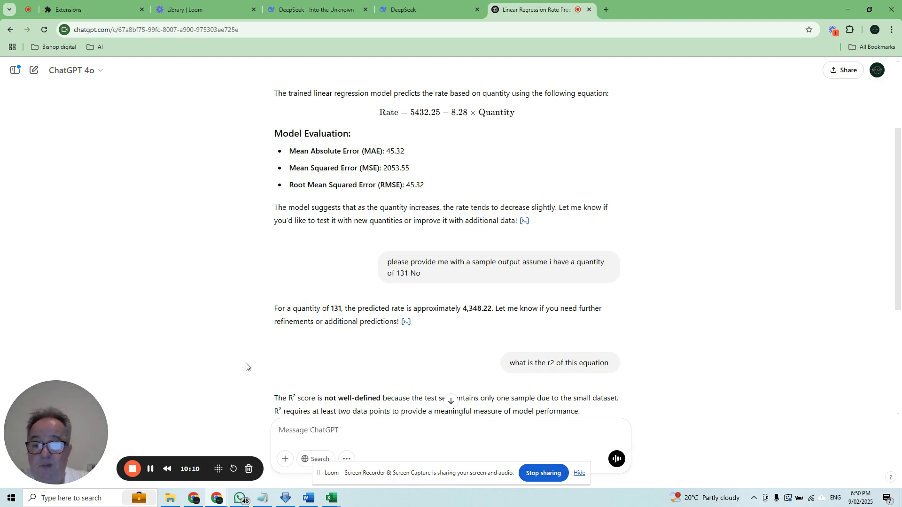
pyautogui.moveTo(901, 255); pyautogui.dragTo(901, 338)
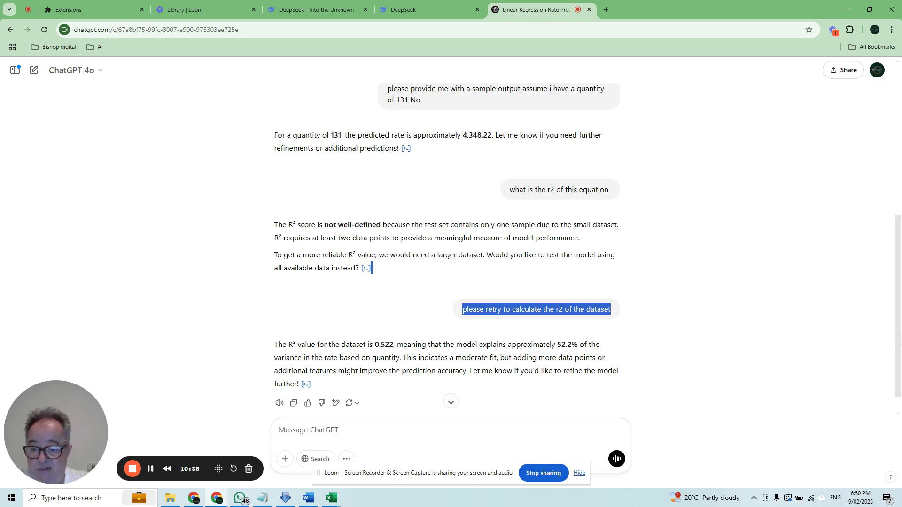
pyautogui.moveTo(901, 339); pyautogui.dragTo(901, 372)
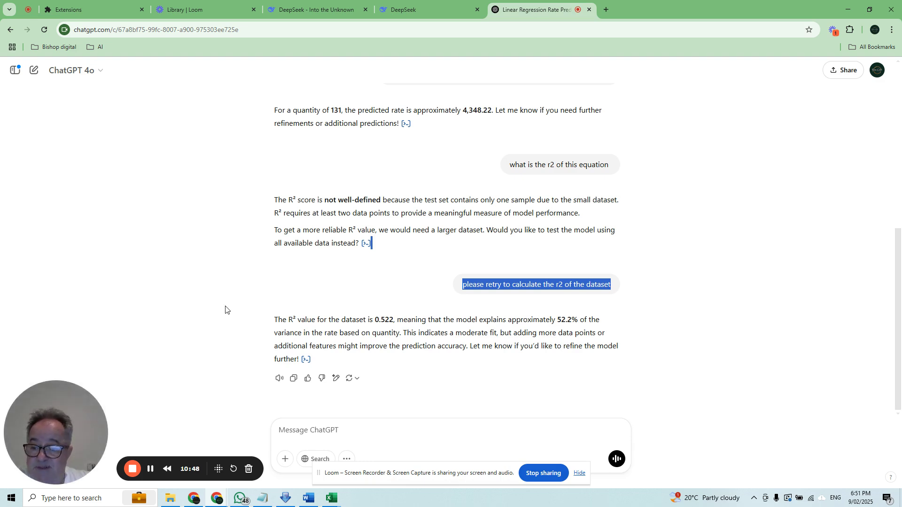
pyautogui.moveTo(217, 258)
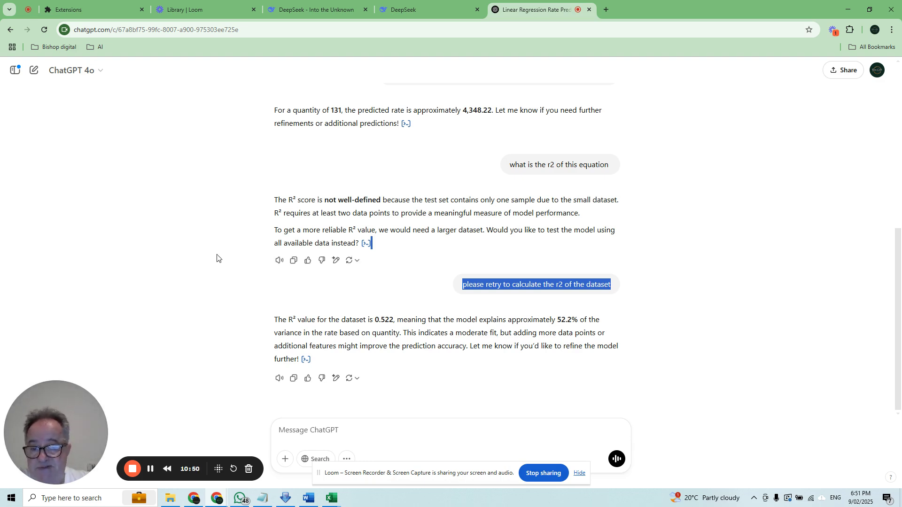